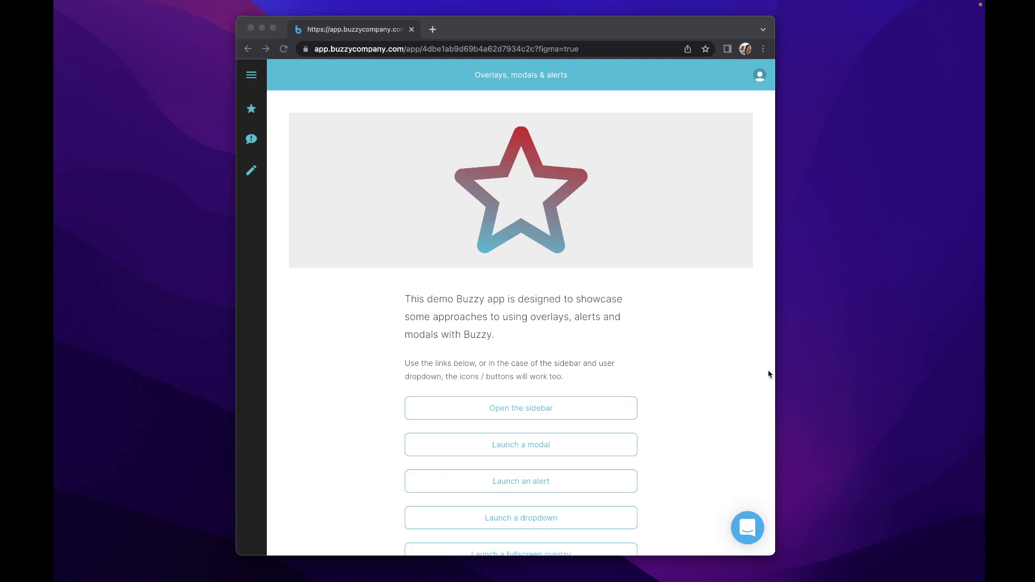
Step: Reposition the browser window with the overlays demo app and make it wider
mouse_move(708, 32)
mouse_down()
mouse_move(748, 31)
mouse_move(693, 33)
mouse_up()
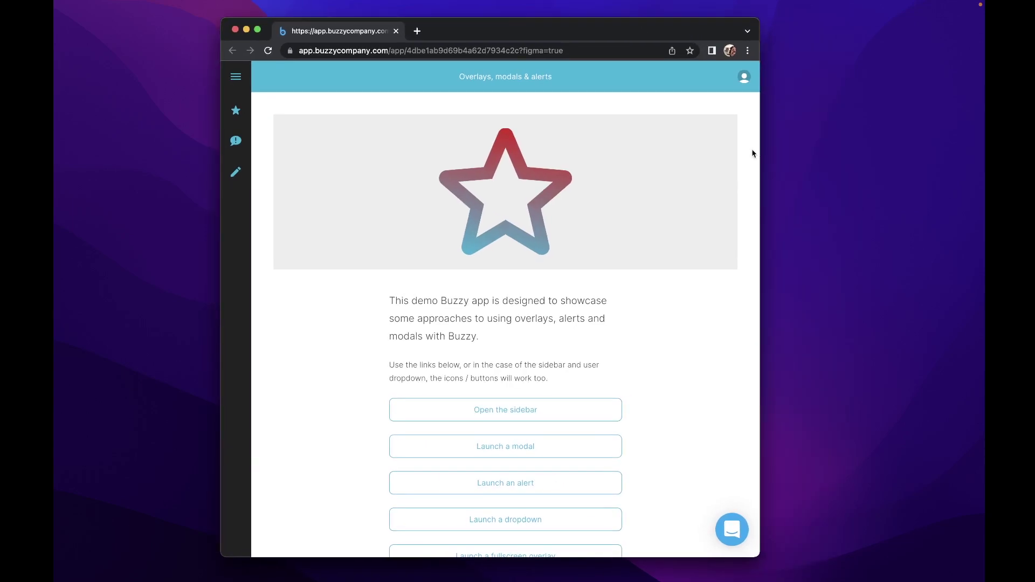
drag(760, 151, 802, 209)
drag(637, 36, 620, 21)
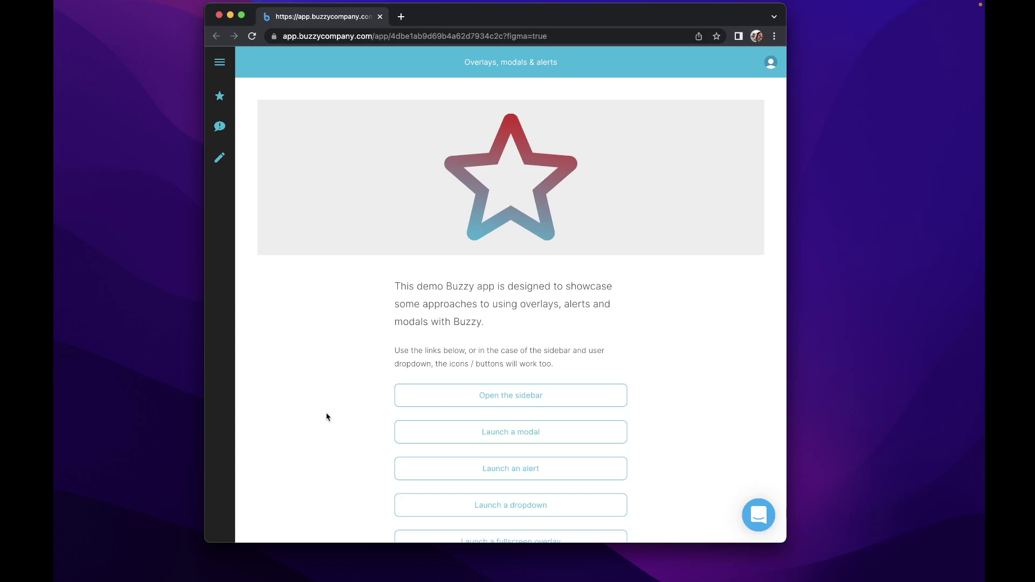
Step: Launch the demo modal, open an alert from it, and close the alert together with the modal
click(495, 437)
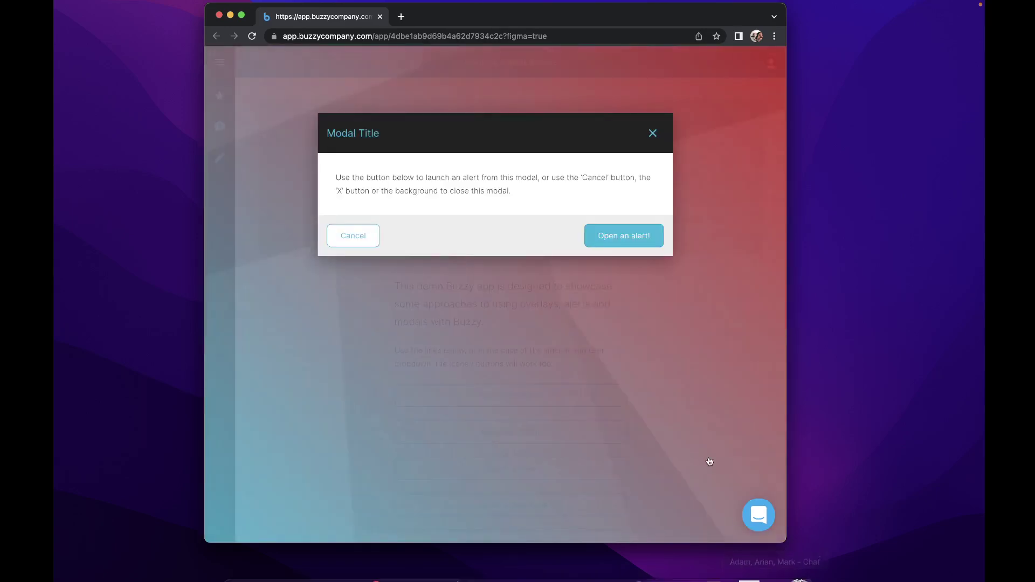
mouse_move(786, 543)
mouse_down()
mouse_move(915, 547)
mouse_move(628, 546)
mouse_move(909, 576)
mouse_move(866, 562)
mouse_move(592, 536)
mouse_move(833, 564)
mouse_move(481, 510)
mouse_move(727, 513)
mouse_move(784, 527)
mouse_up()
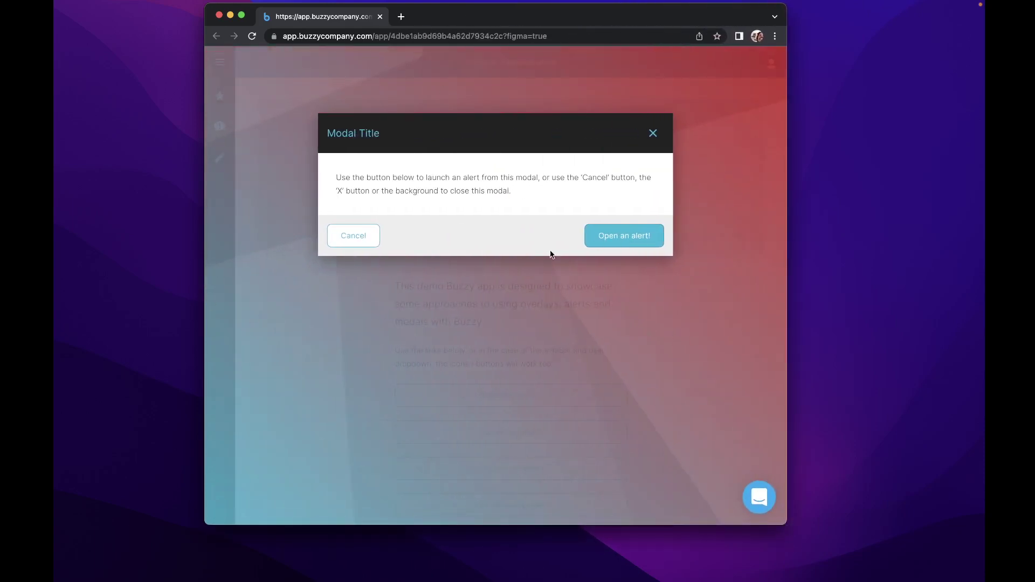
click(613, 241)
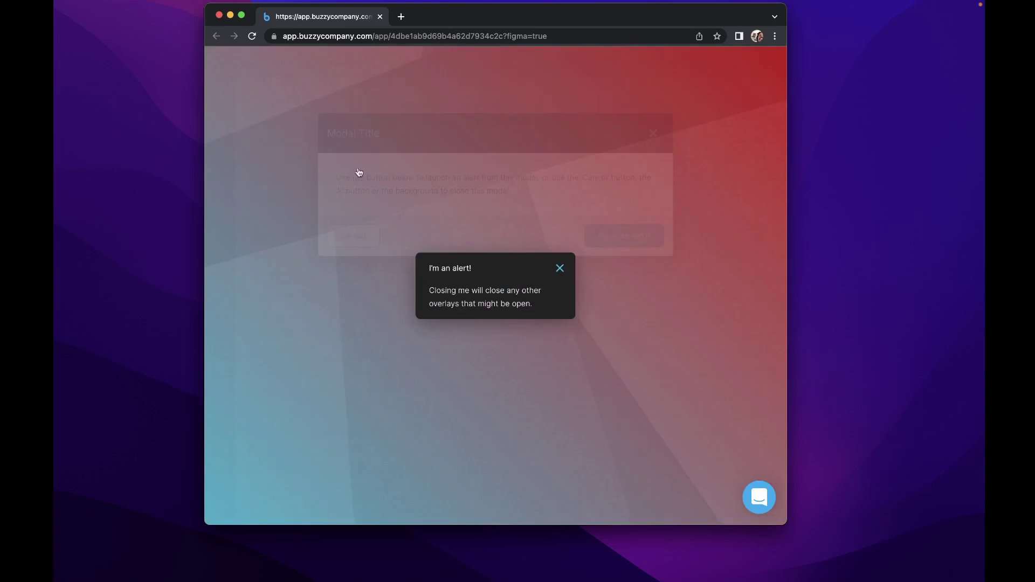
click(559, 269)
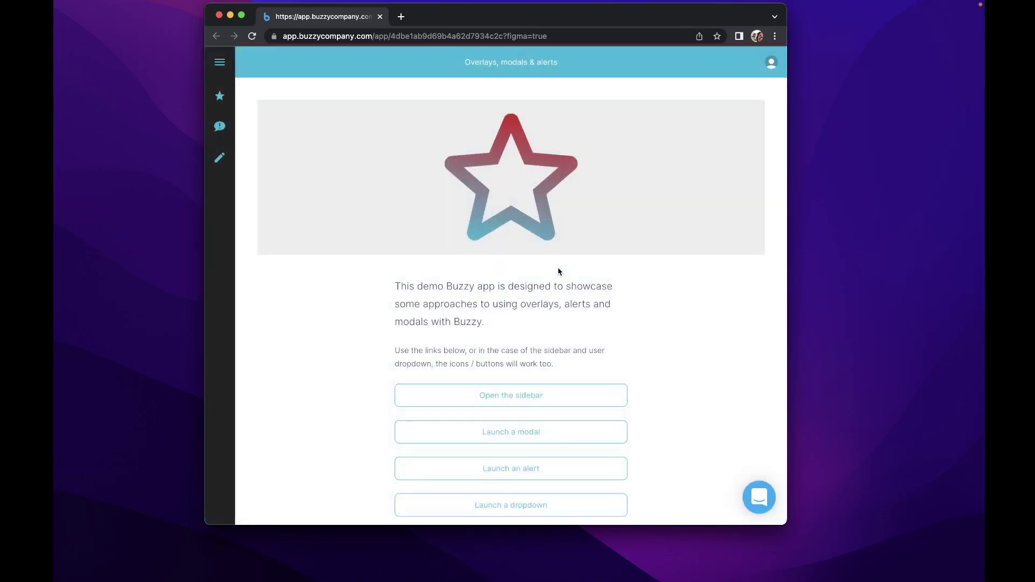
Step: Look over the demo's start screen, then open its sidebar overlay and dismiss it through the backdrop
scroll(710, 350, down, 5)
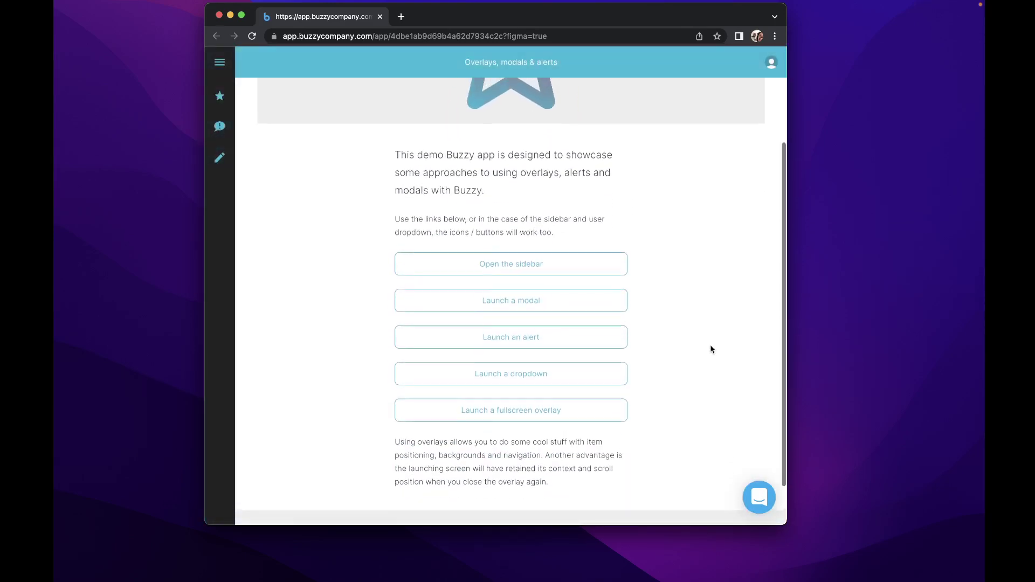
scroll(710, 350, up, 5)
scroll(710, 350, down, 2)
scroll(710, 350, up, 2)
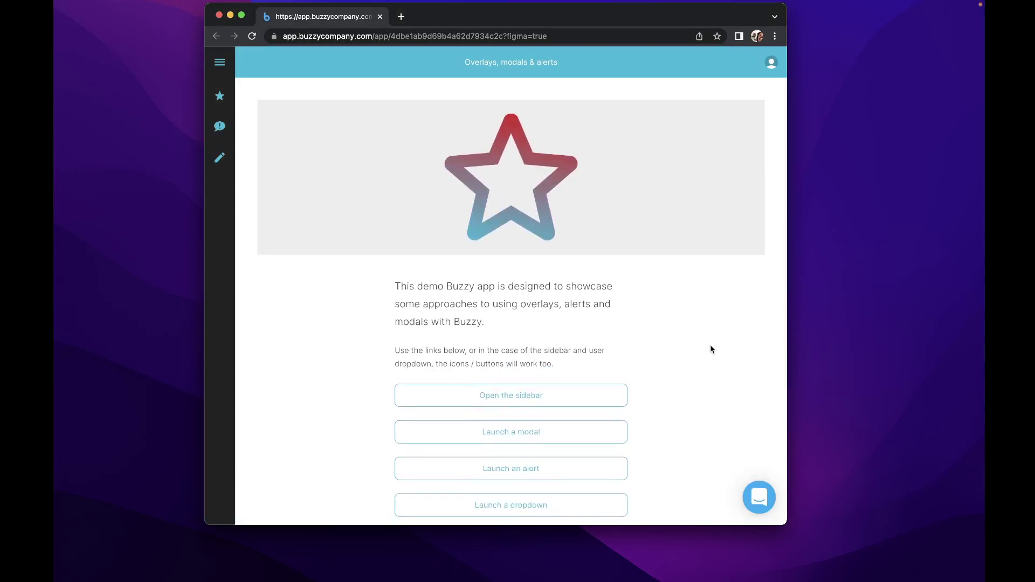
click(219, 65)
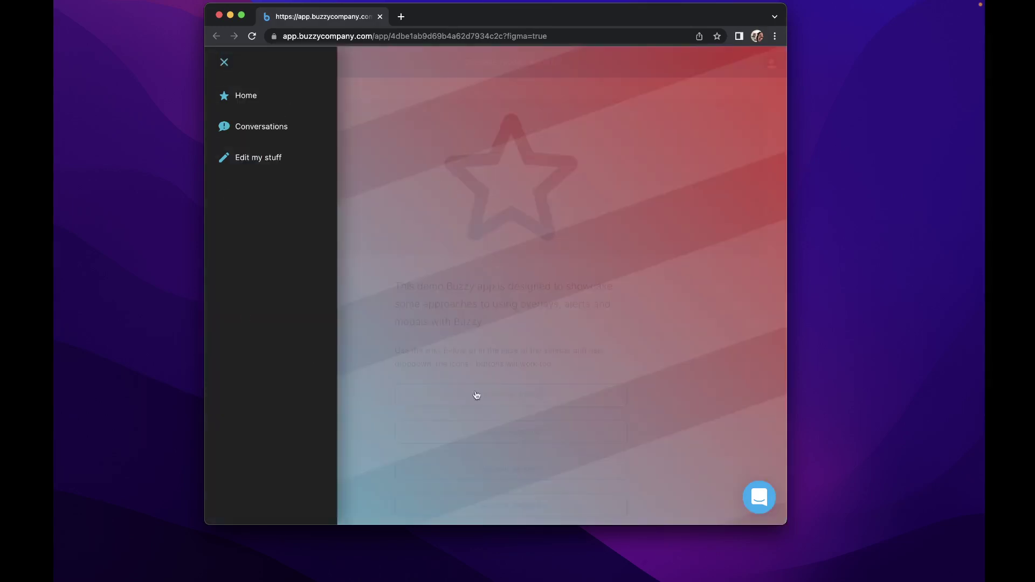
click(486, 225)
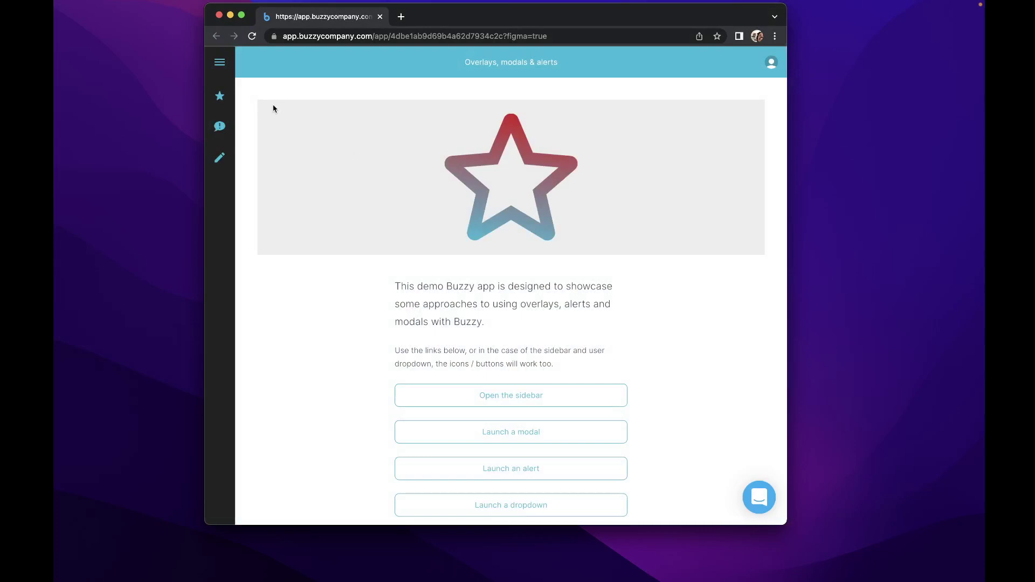
Step: Test the sidebar overlay by repeatedly opening and closing it, including widening the browser window while it is open
click(220, 66)
click(225, 64)
click(226, 68)
click(226, 66)
click(220, 64)
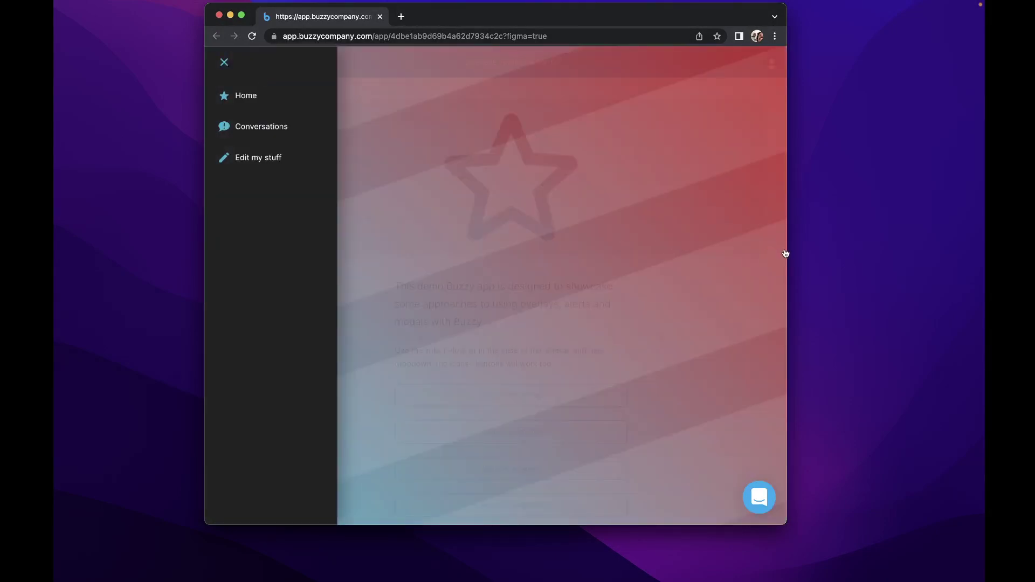
drag(789, 250, 810, 264)
click(225, 64)
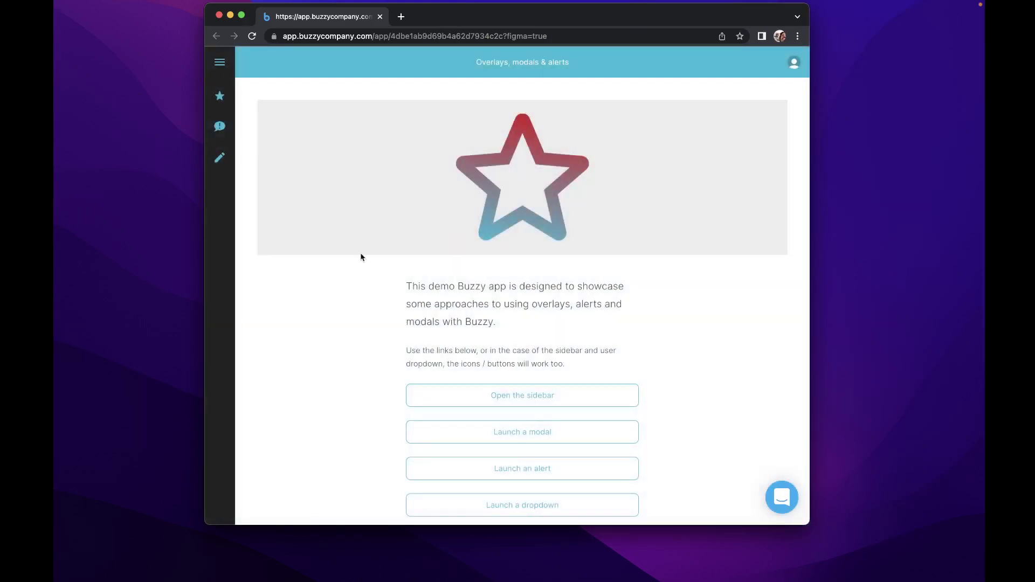
Step: Open the user dropdown, narrow the browser window to test its positioning, and dismiss it before resizing the window again
click(793, 65)
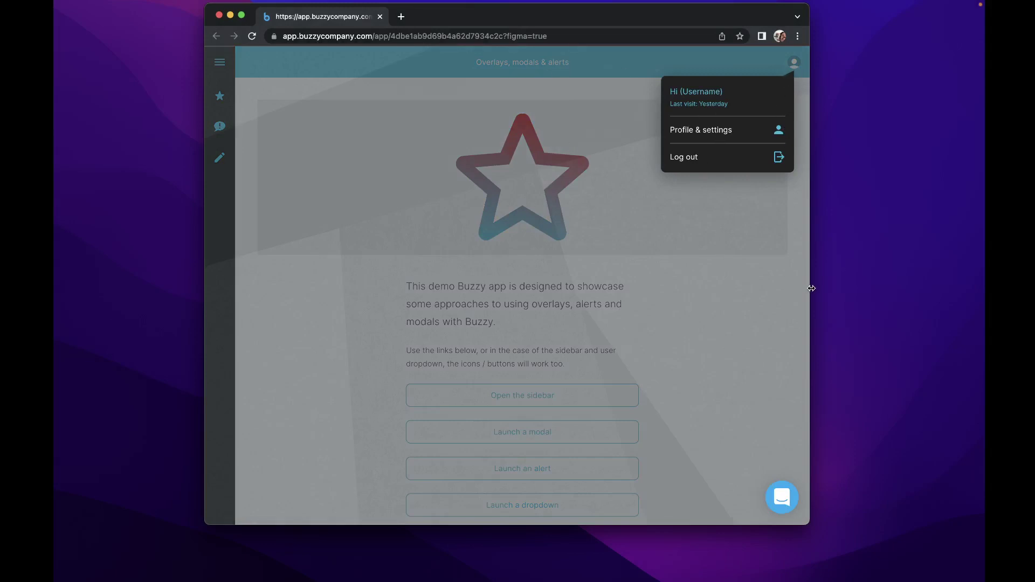
drag(810, 288, 780, 300)
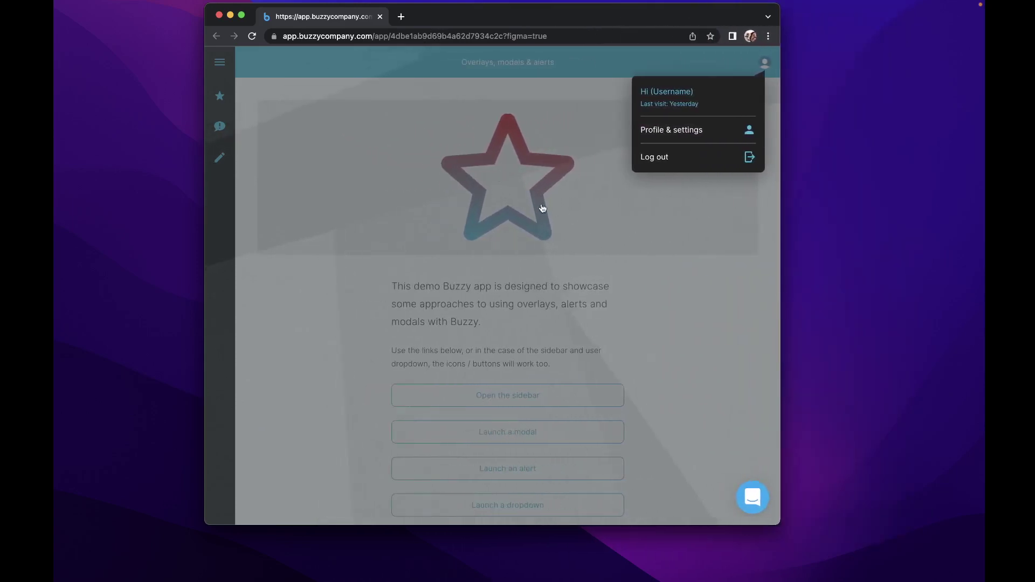
click(542, 209)
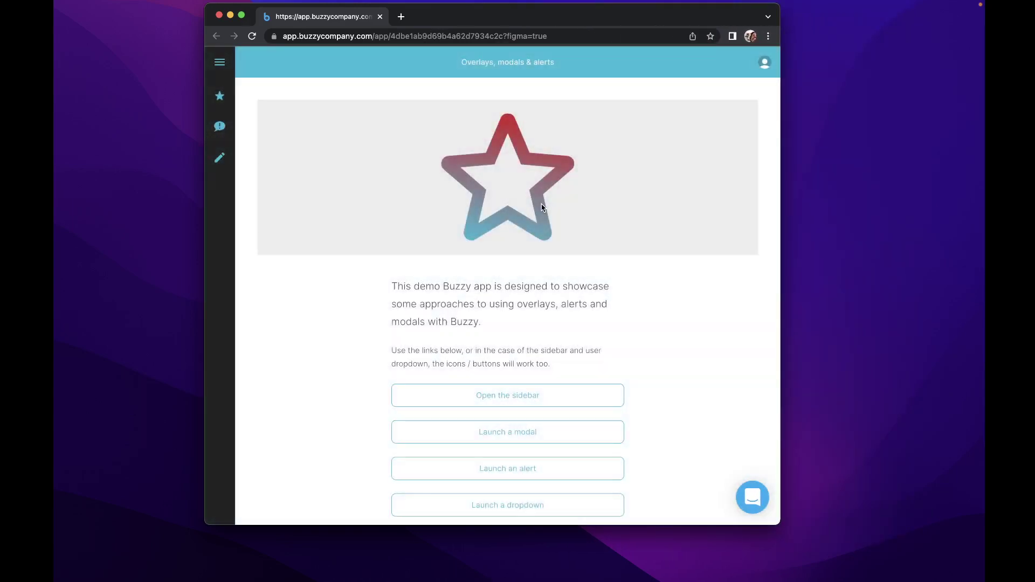
drag(780, 525, 745, 548)
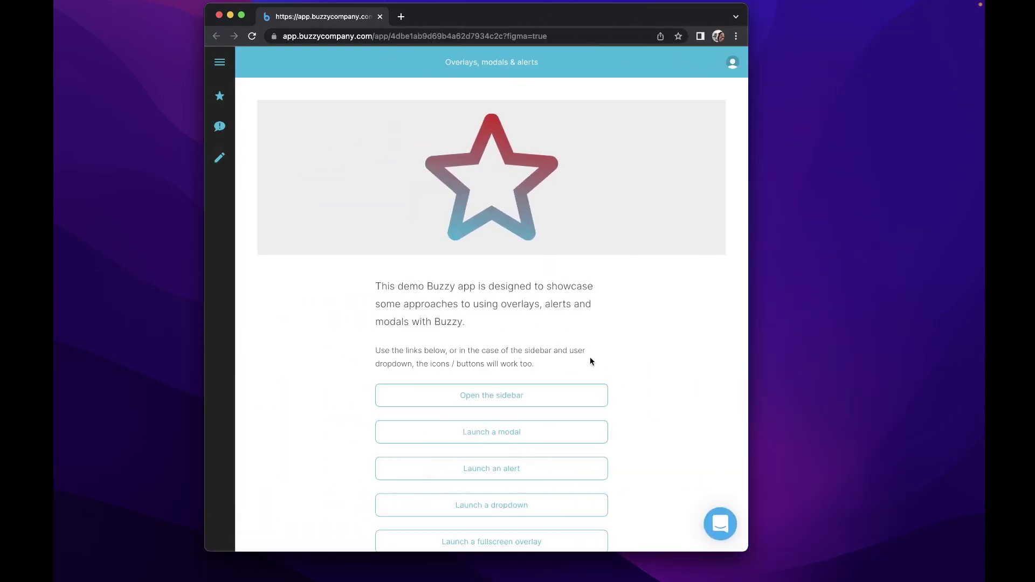
scroll(590, 357, down, 2)
scroll(590, 357, up, 2)
Step: Switch to the Figma file for the overlays demo and show the Start frame on its Demo page
key(super+Tab)
click(619, 331)
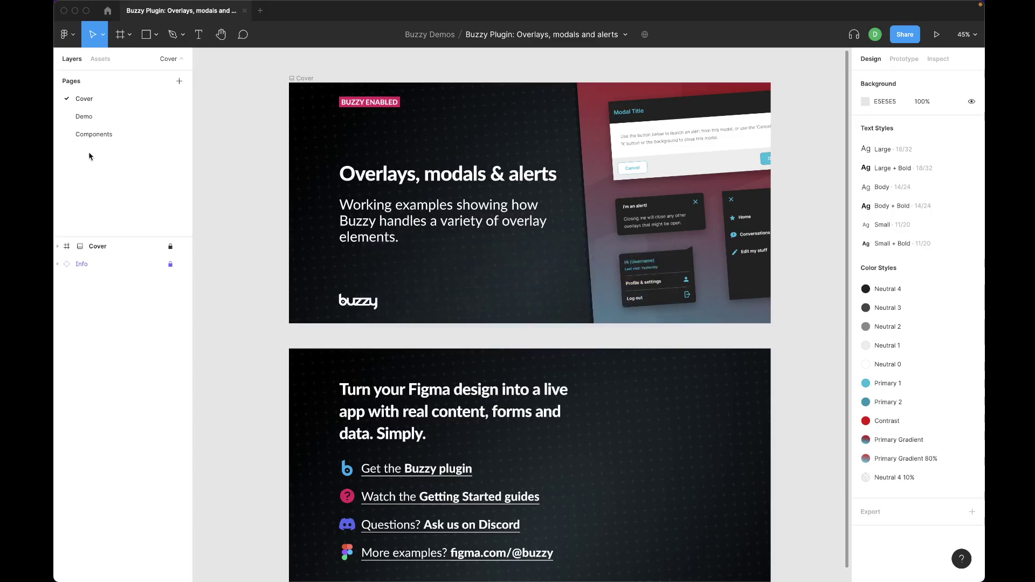
click(89, 117)
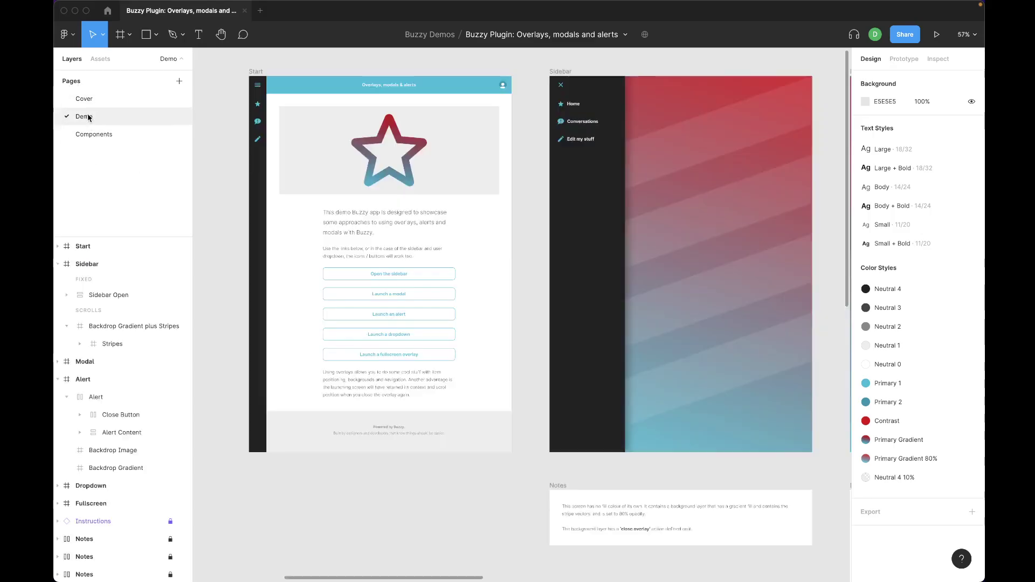
scroll(240, 103, up, 2)
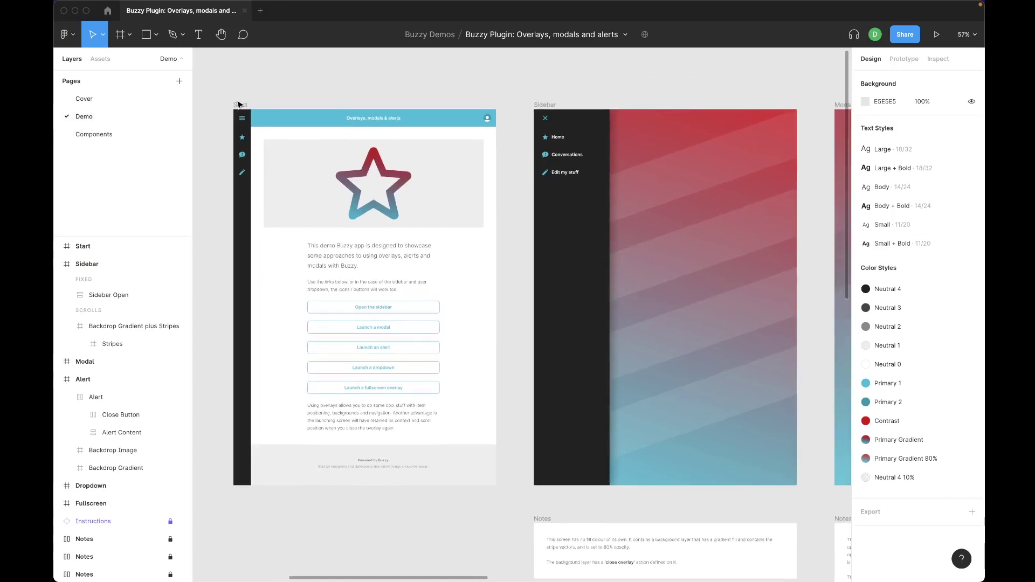
scroll(238, 104, left, 1)
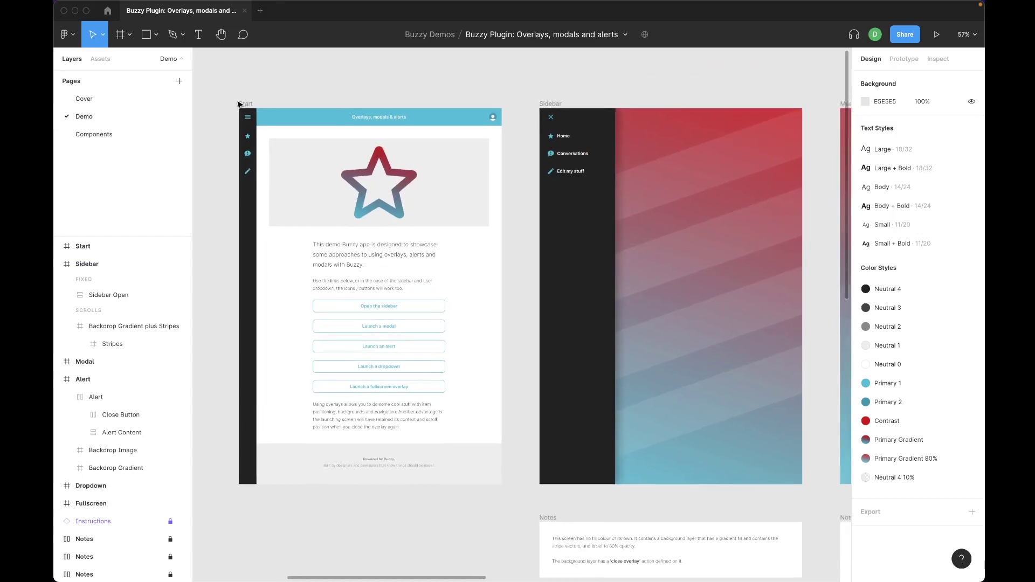
Step: Run the Buzzy - No Code App Builder plugin and move its window aside to uncover the frames
right_click(305, 86)
click(513, 64)
right_click(520, 62)
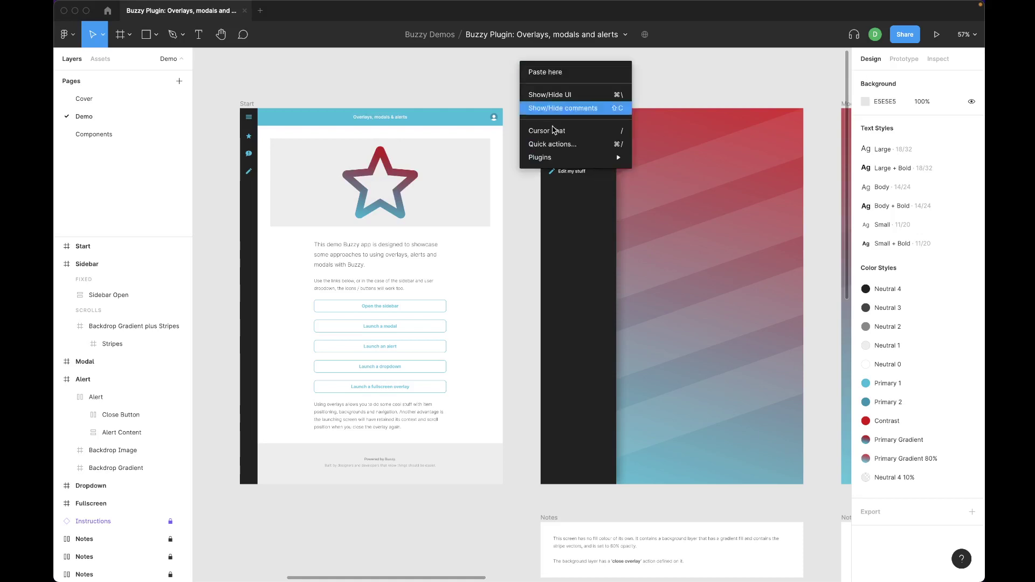
mouse_move(549, 158)
click(681, 184)
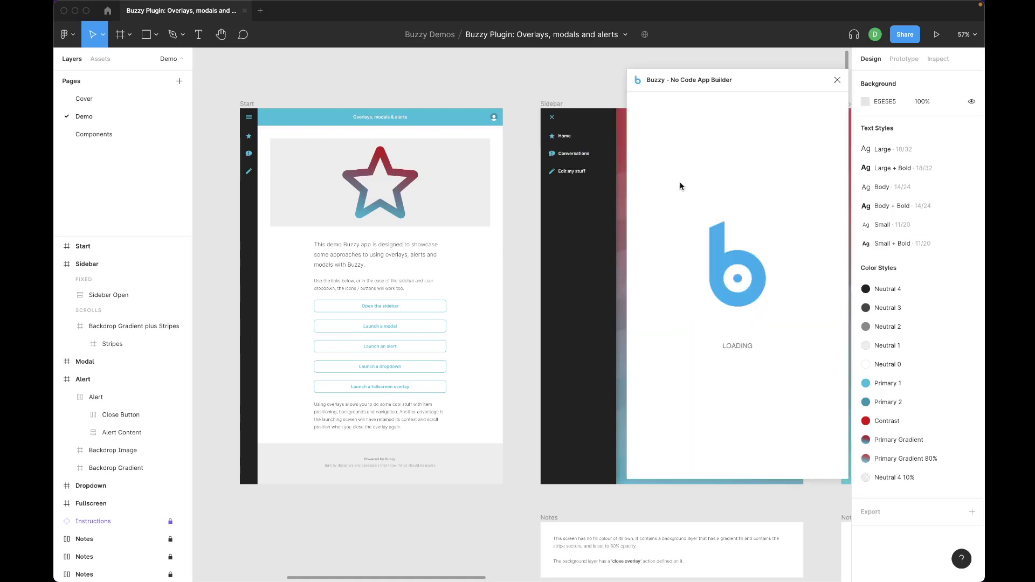
drag(737, 73, 836, 71)
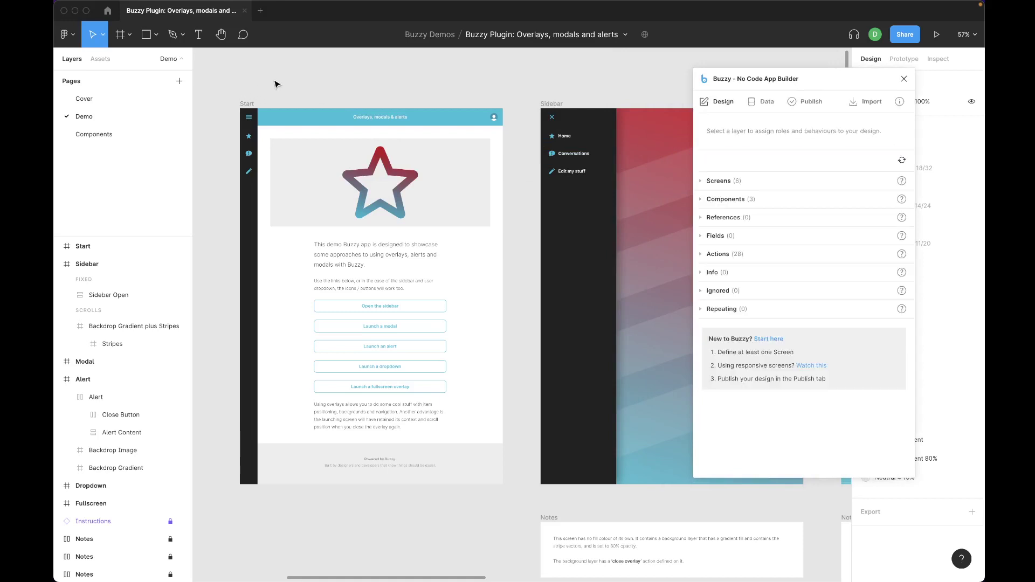
Step: Inspect the Buzzy interface role and screen type assigned to the Start and Sidebar frames
click(244, 104)
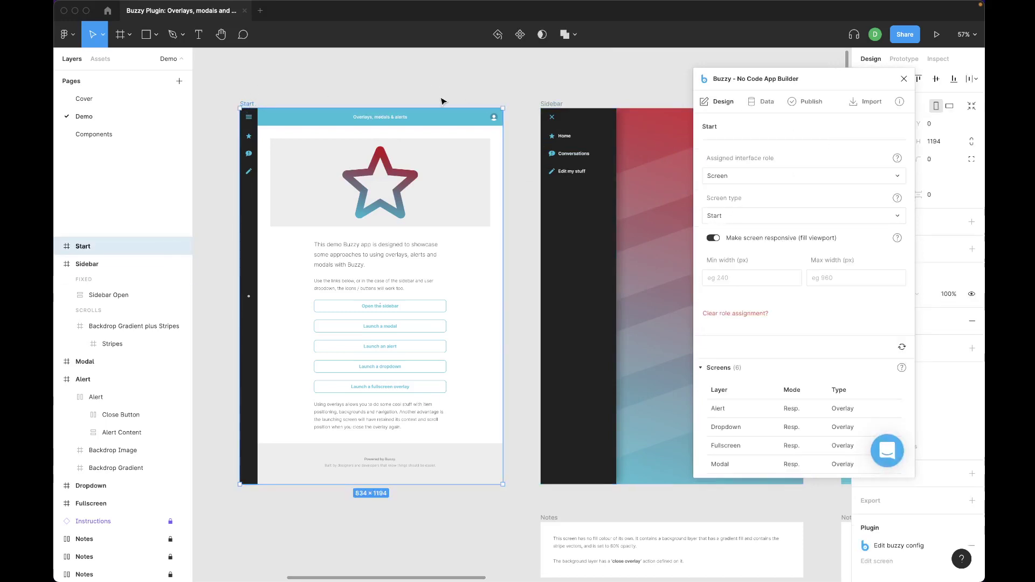
click(553, 104)
scroll(554, 107, right, 1)
scroll(554, 107, right, 10)
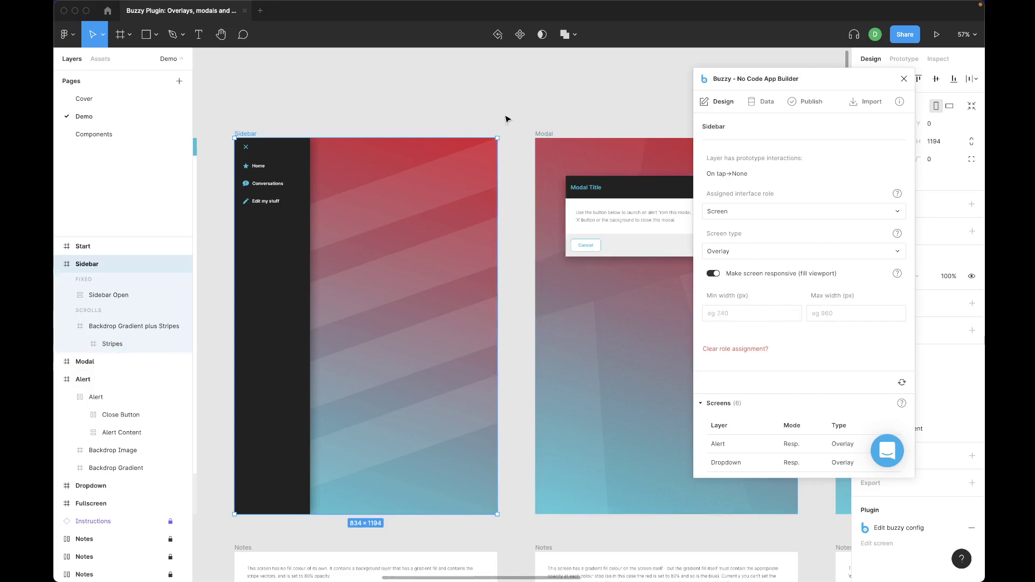
scroll(521, 101, left, 5)
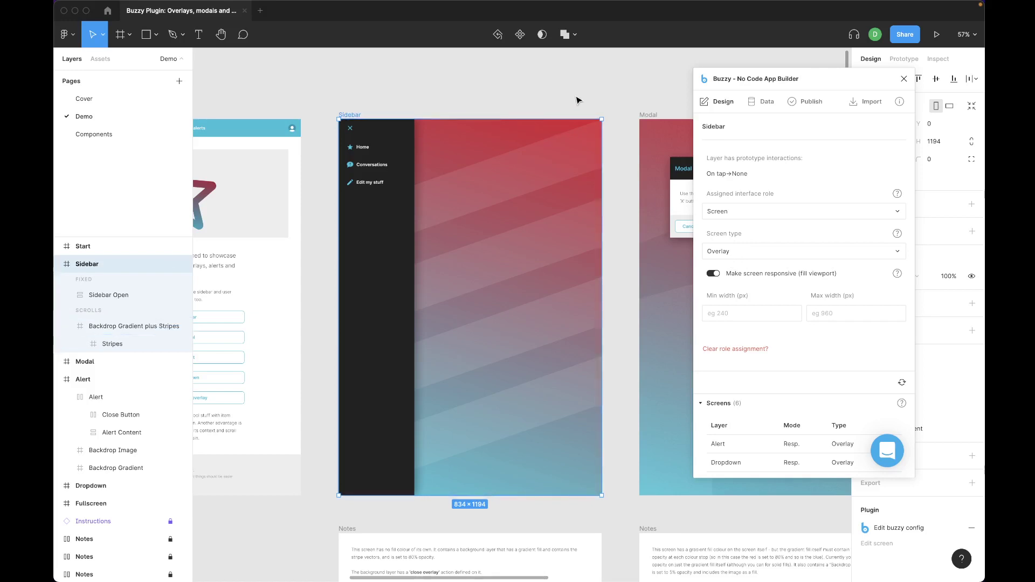
scroll(577, 100, right, 2)
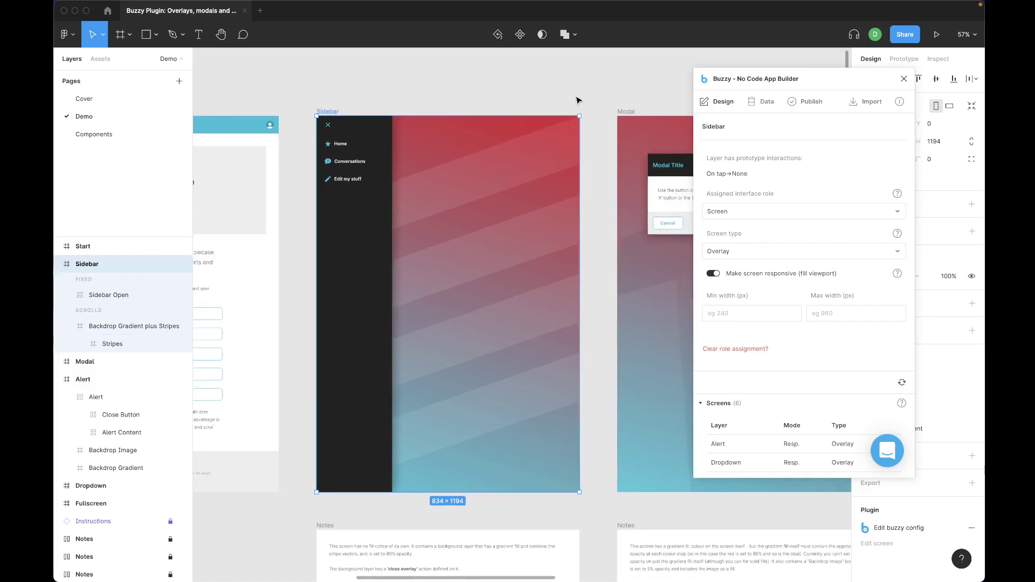
Step: Inspect the Buzzy roles and actions on the Alert frame's Backdrop Gradient and Backdrop Image layers, collapsing the Sidebar and alert layers
scroll(578, 100, right, 20)
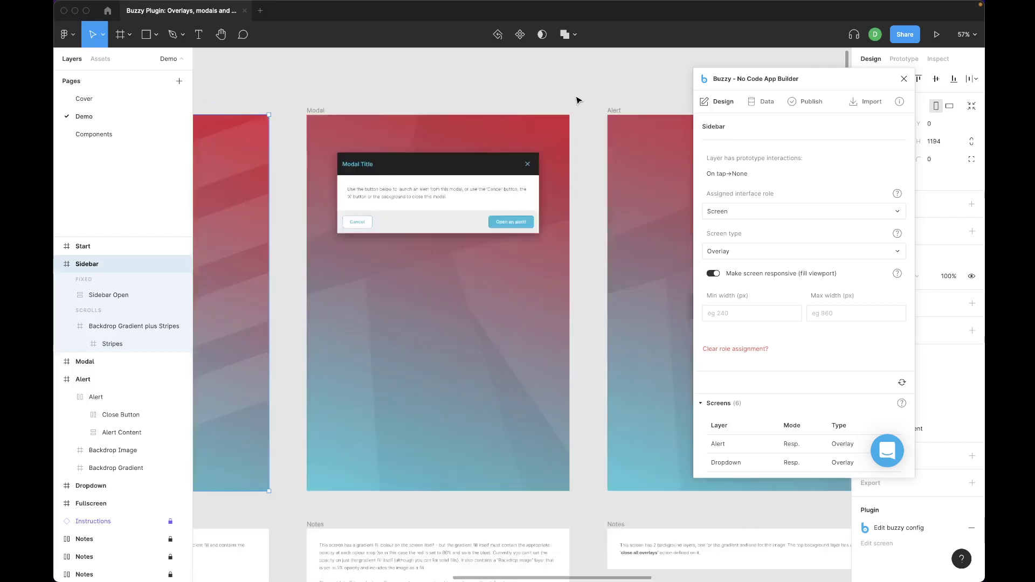
scroll(474, 245, left, 5)
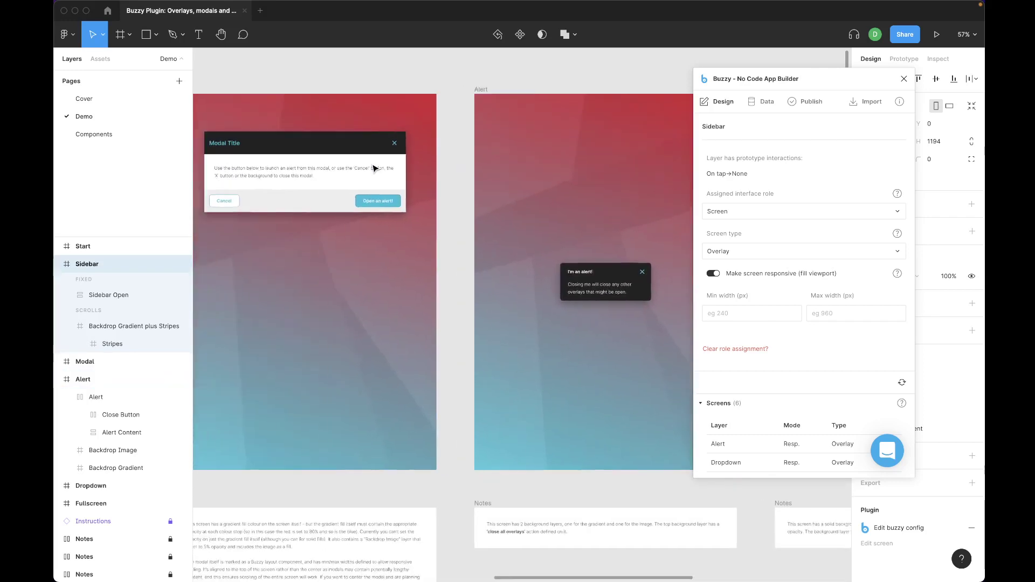
click(58, 264)
scroll(526, 128, right, 5)
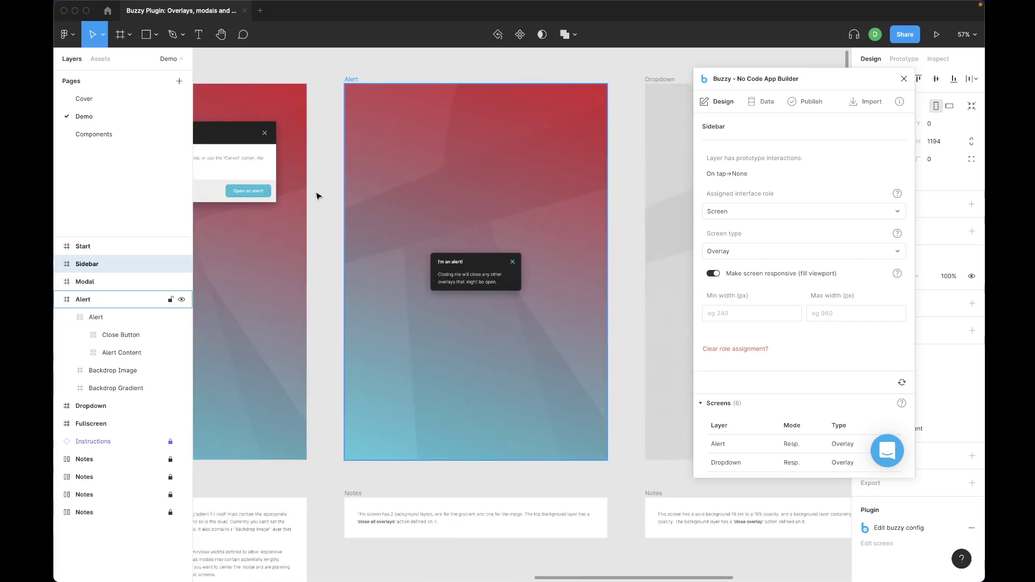
click(116, 389)
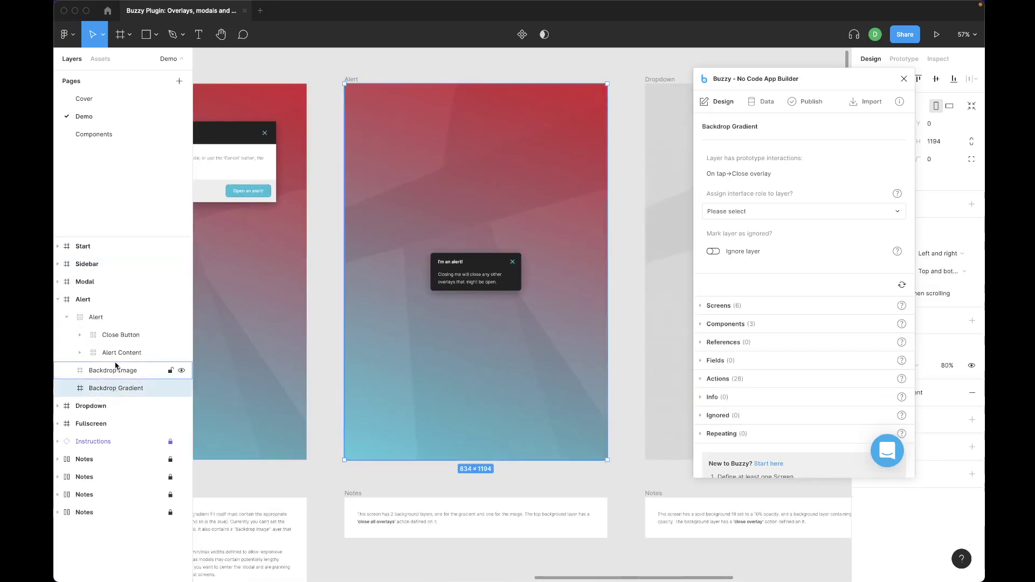
click(116, 369)
click(116, 388)
click(66, 317)
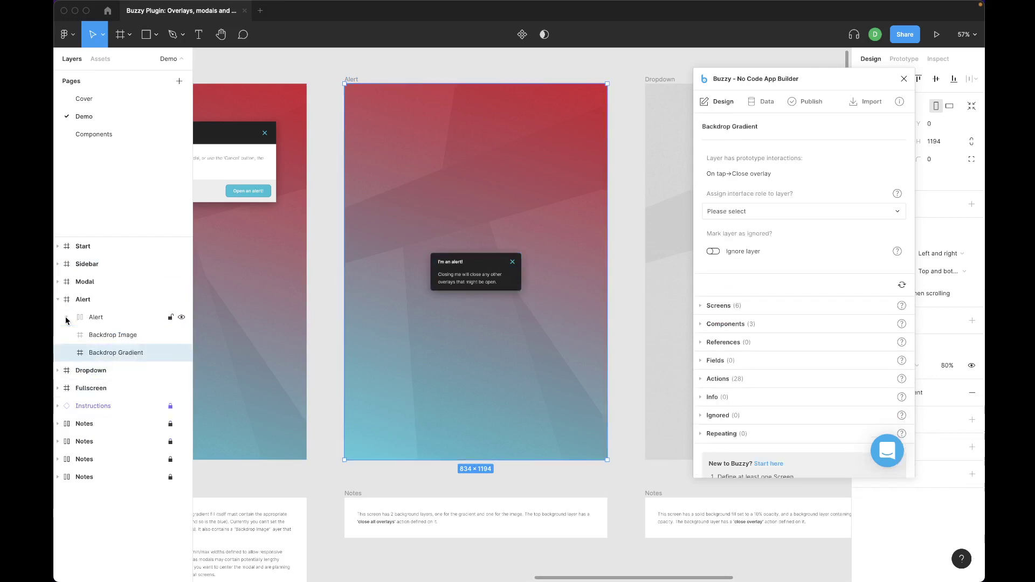
click(112, 336)
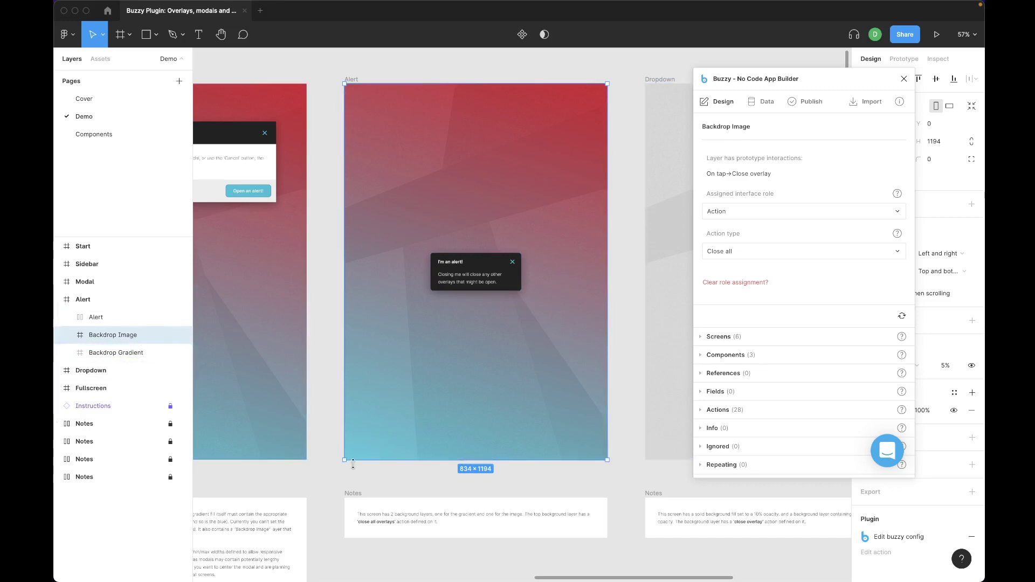
Step: Examine the Modal and Alert frames side by side with the notes beneath them
scroll(372, 453, left, 5)
scroll(355, 468, down, 1)
scroll(353, 470, down, 5)
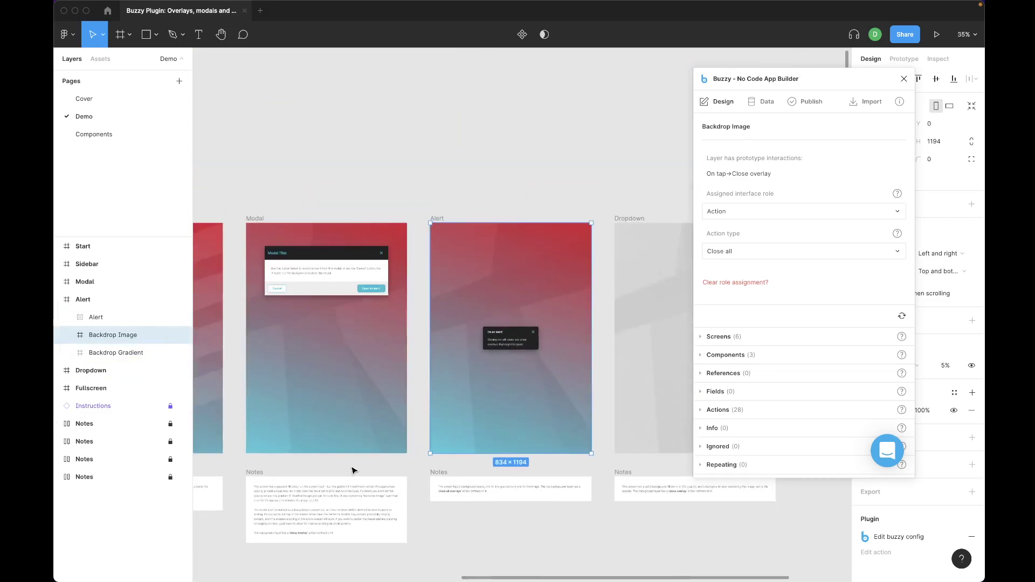
scroll(354, 470, down, 3)
scroll(354, 470, up, 2)
scroll(366, 186, up, 3)
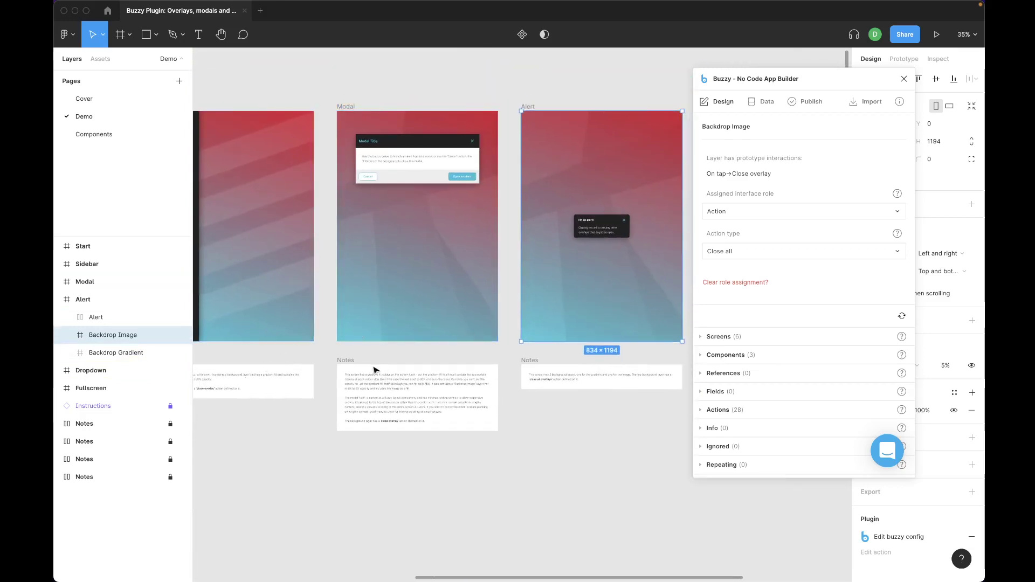
Step: Review the Buzzy action types available for the Alert frame's Backdrop Image layer and inspect the action assigned to the alert's close button
scroll(568, 428, right, 1)
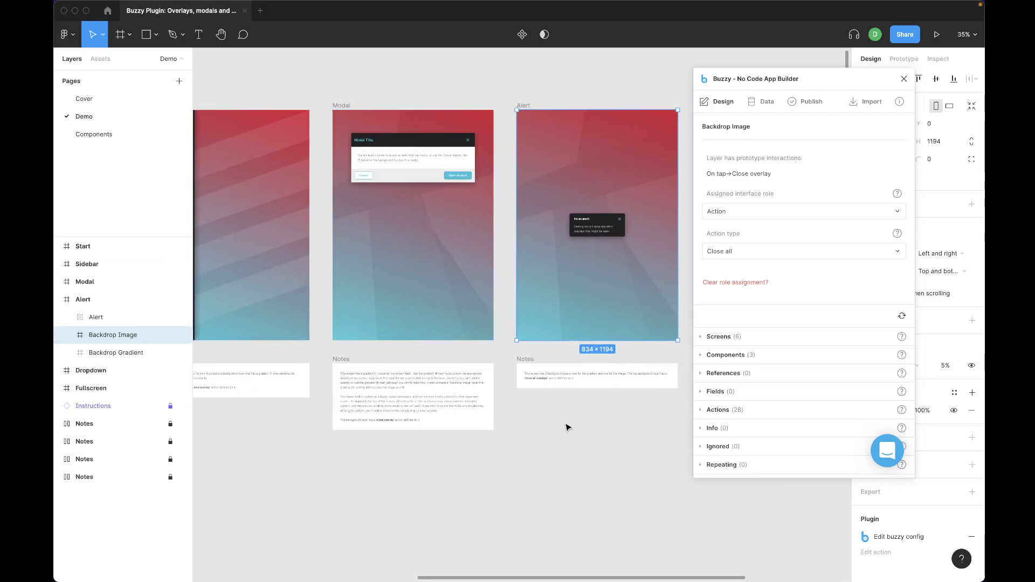
scroll(567, 428, right, 5)
scroll(567, 428, up, 2)
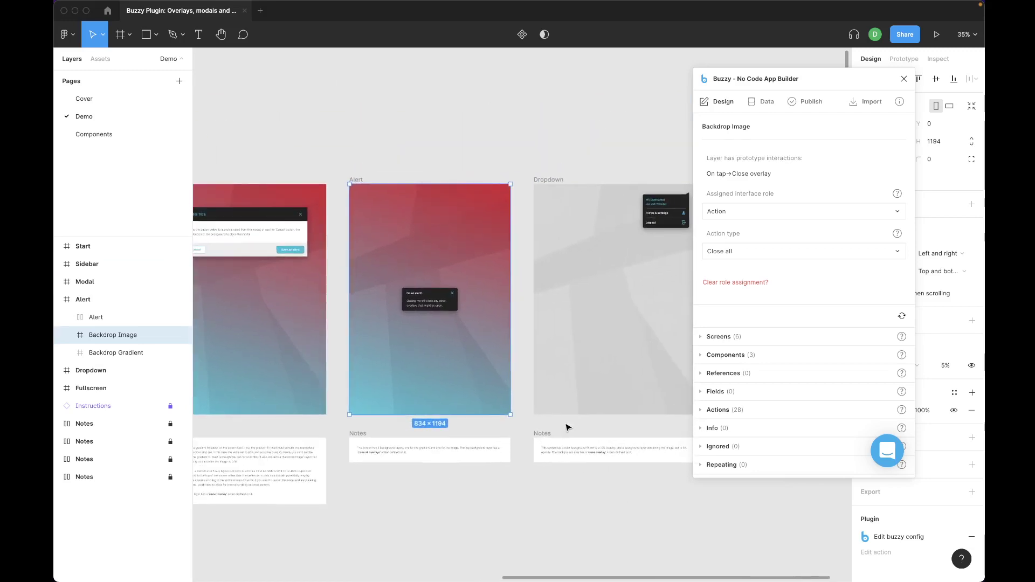
scroll(434, 272, up, 3)
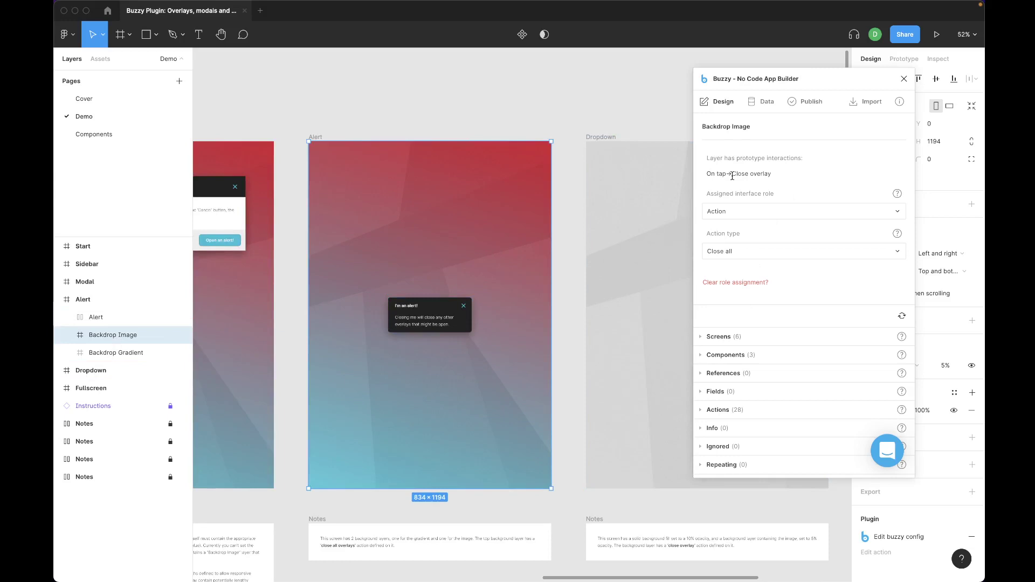
click(732, 253)
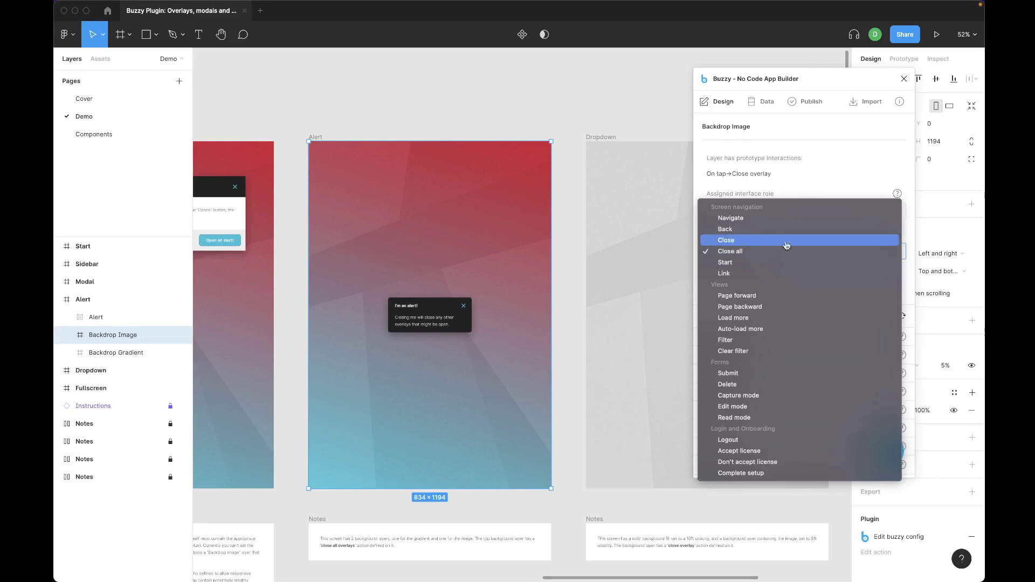
click(736, 254)
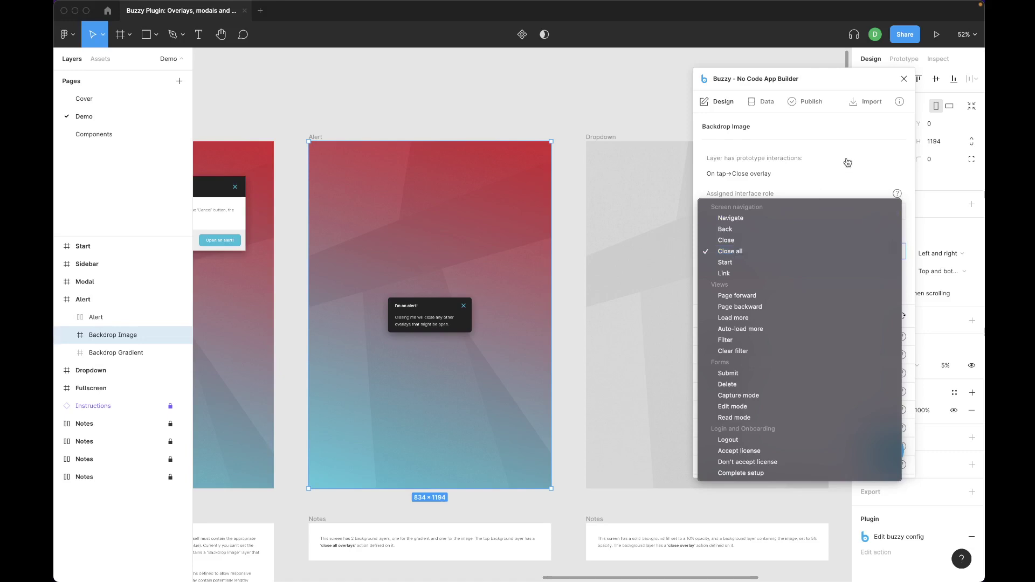
double_click(464, 305)
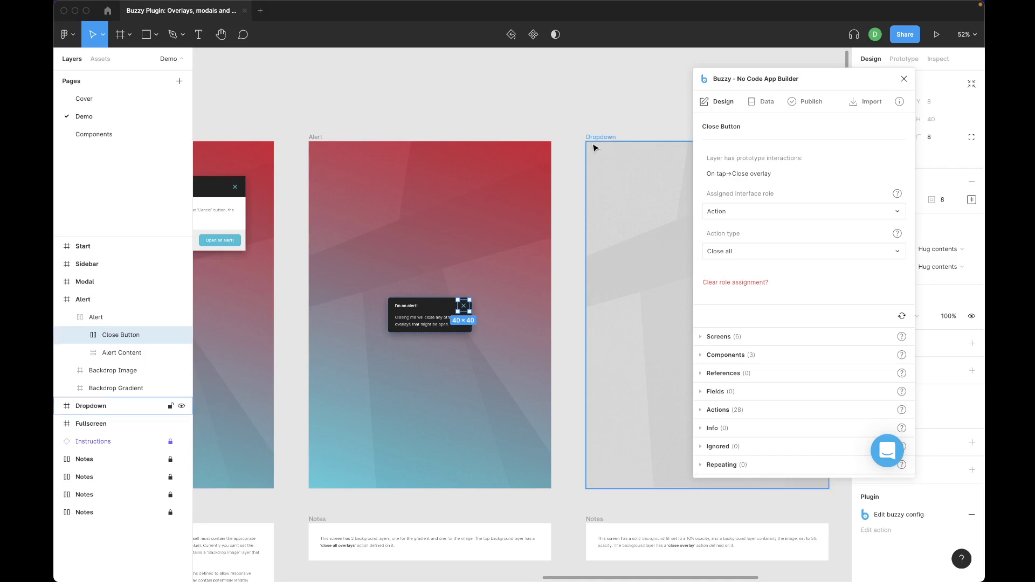
click(573, 127)
Step: Inspect the menu layer in the Dropdown frame with the plugin window moved off its design properties, and compare it with the Start frame
scroll(572, 125, right, 4)
scroll(573, 124, right, 8)
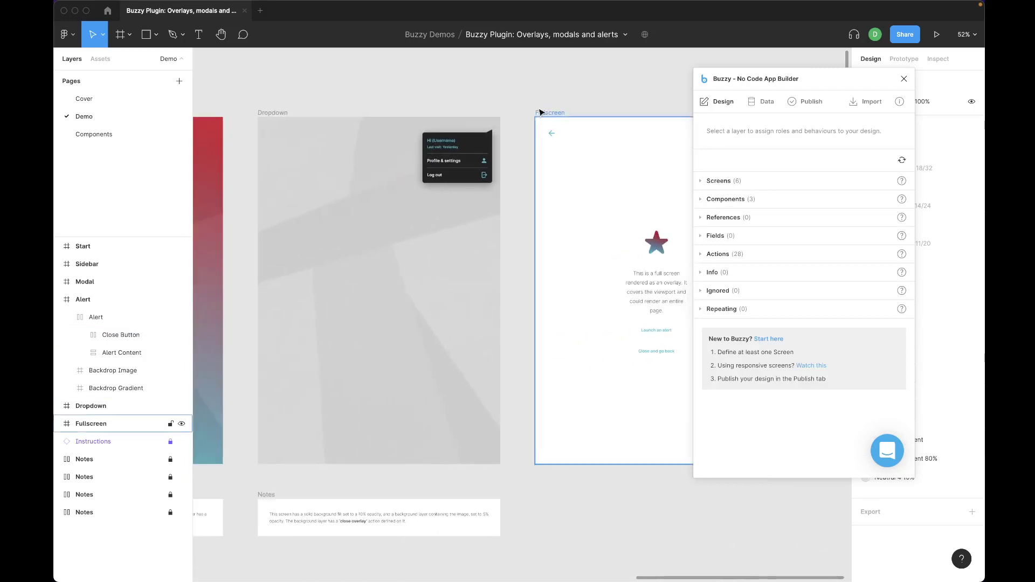
click(461, 151)
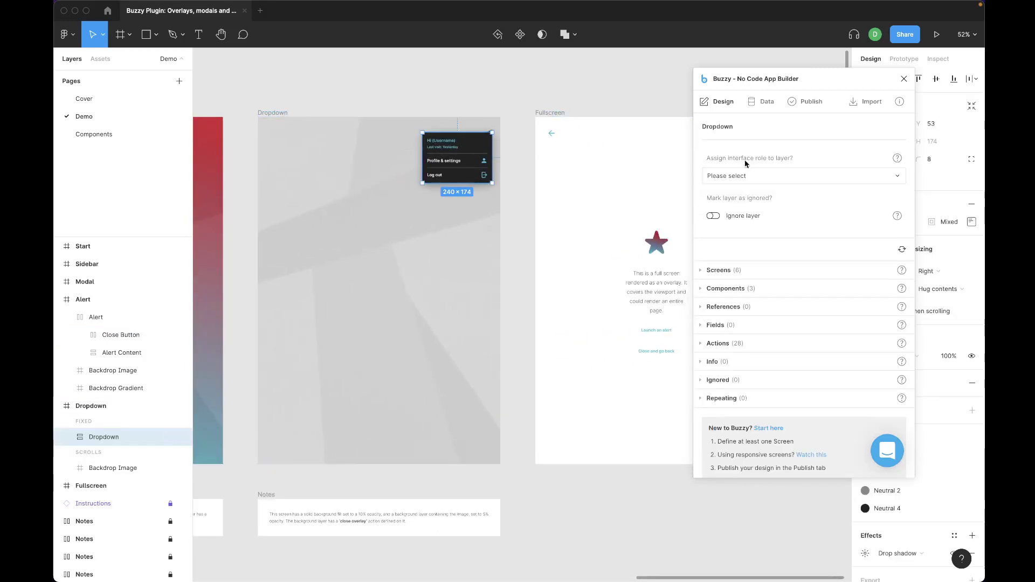
drag(843, 79, 725, 78)
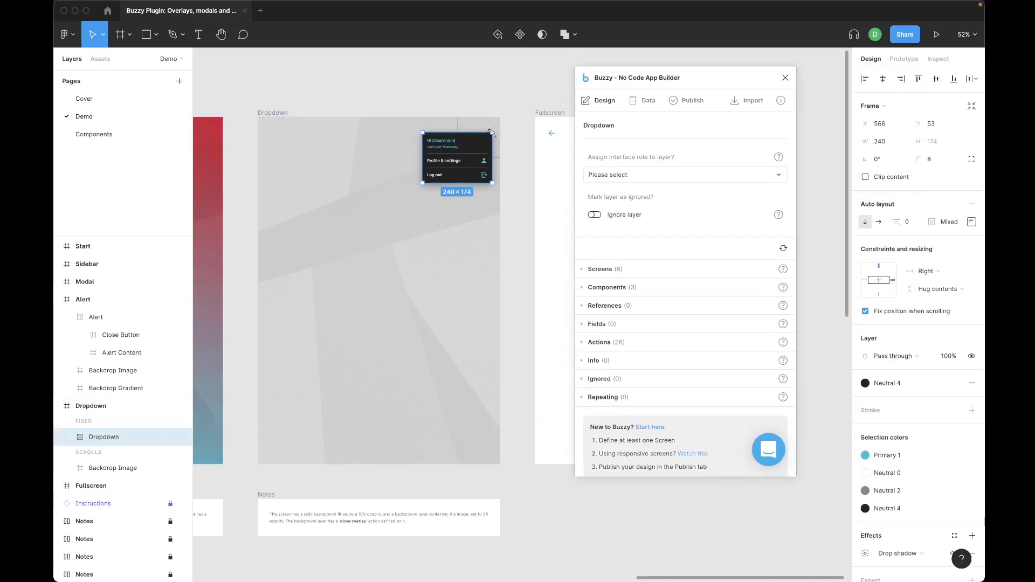
scroll(383, 118, left, 20)
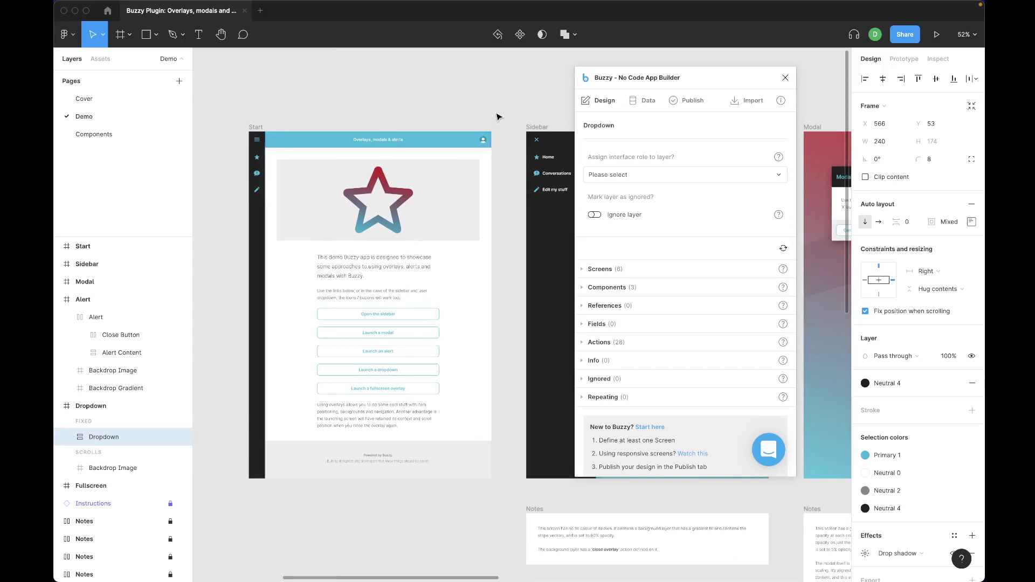
scroll(518, 115, right, 20)
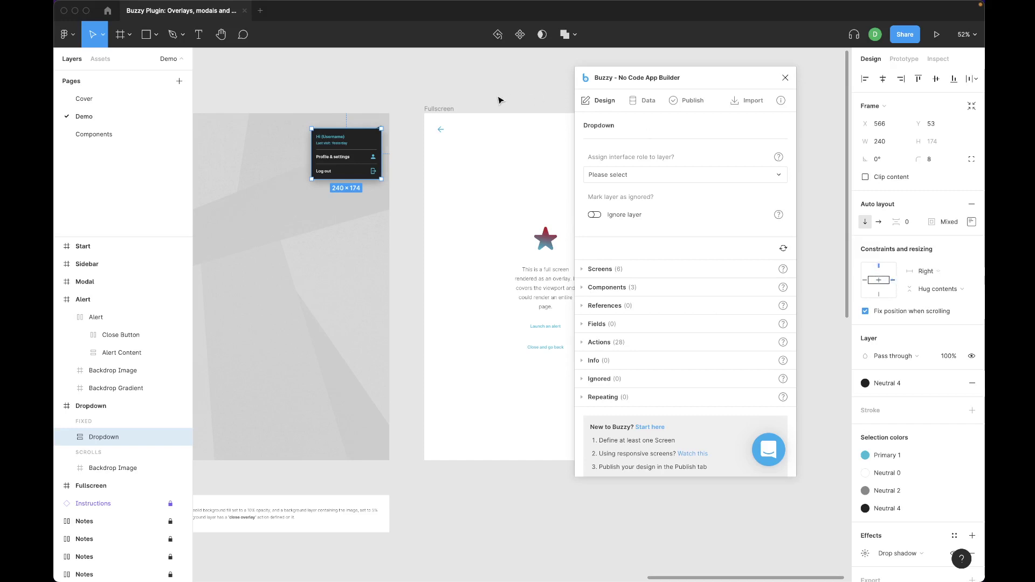
Step: Try narrowing the Dropdown frame from its right edge to test the menu's positioning, and undo the resize
click(419, 100)
scroll(419, 100, left, 5)
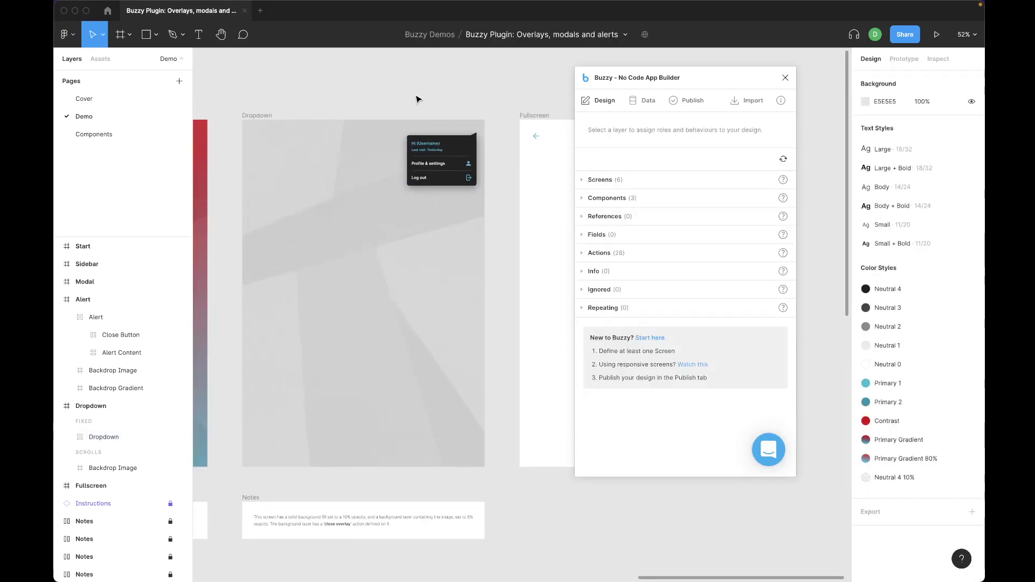
click(258, 117)
drag(486, 248, 464, 249)
key(ctrl+z)
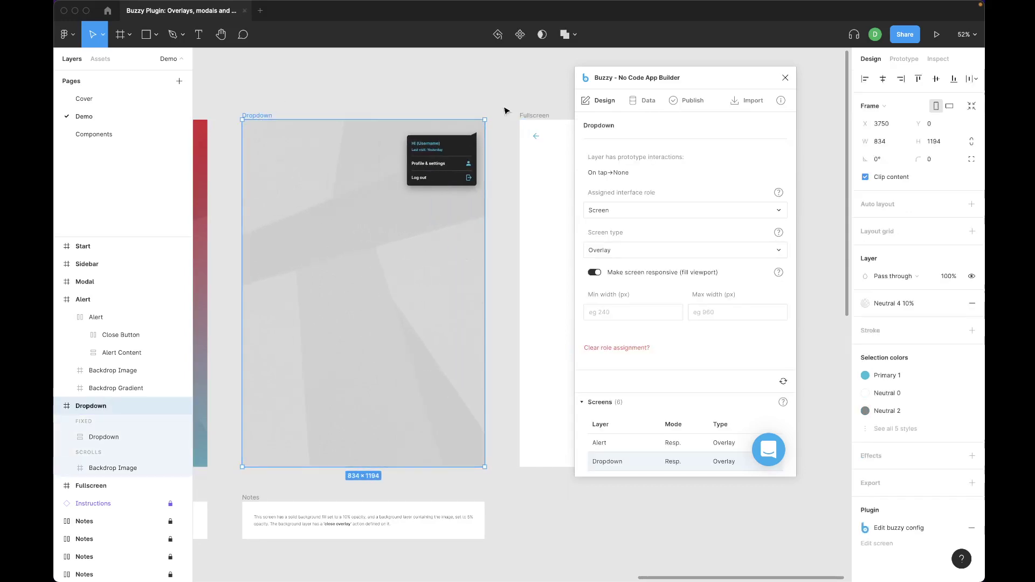
Step: Deselect the Dropdown frame and leave the design file for the Buzzy profile page in Figma Community
click(507, 99)
scroll(507, 100, down, 5)
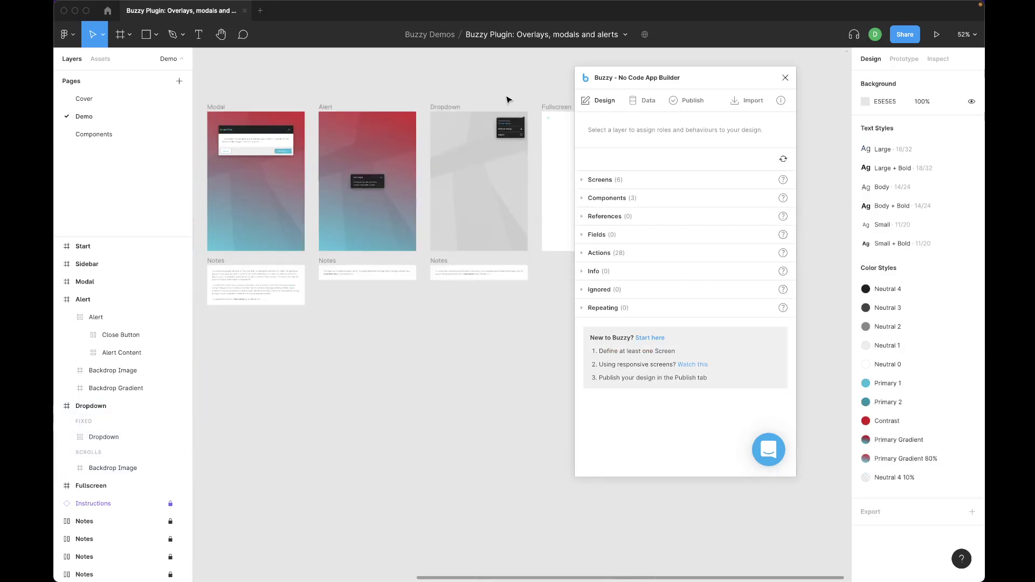
click(106, 10)
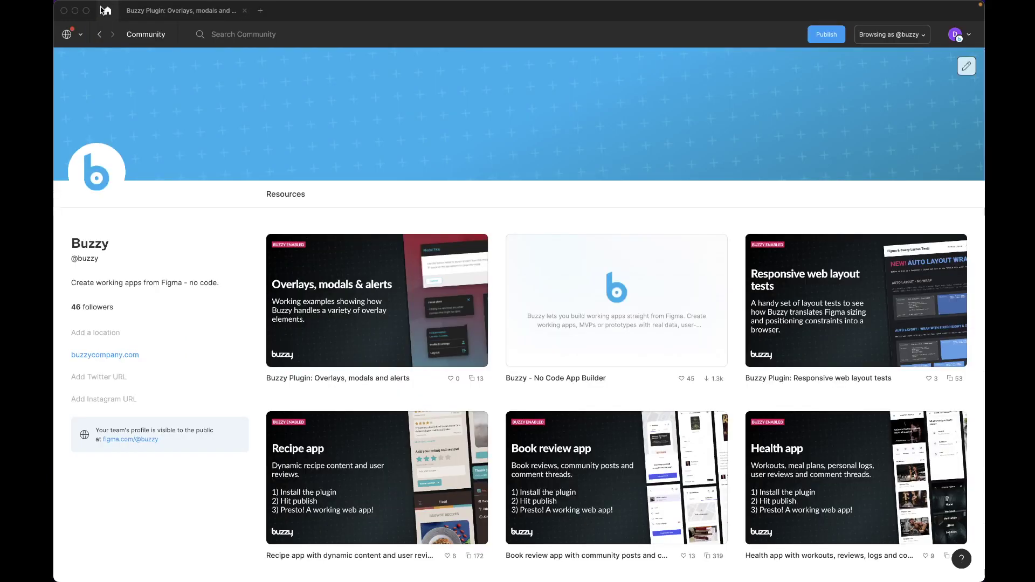